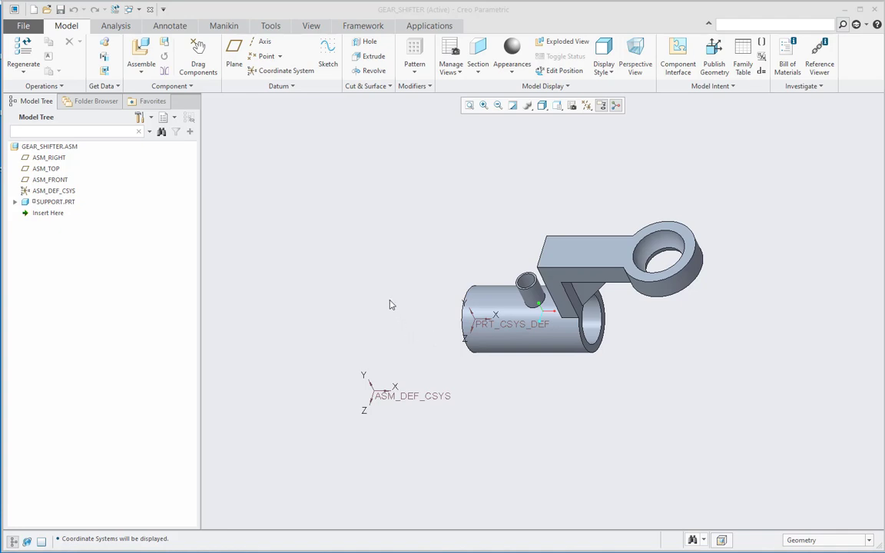
Highlight GEAR_SHIFTER, SUPPORT.PRT and HOOK.PRT, switching between the GEAR_SHIFTER and HOOK_HYDRAULICS windows
click(55, 149)
click(352, 199)
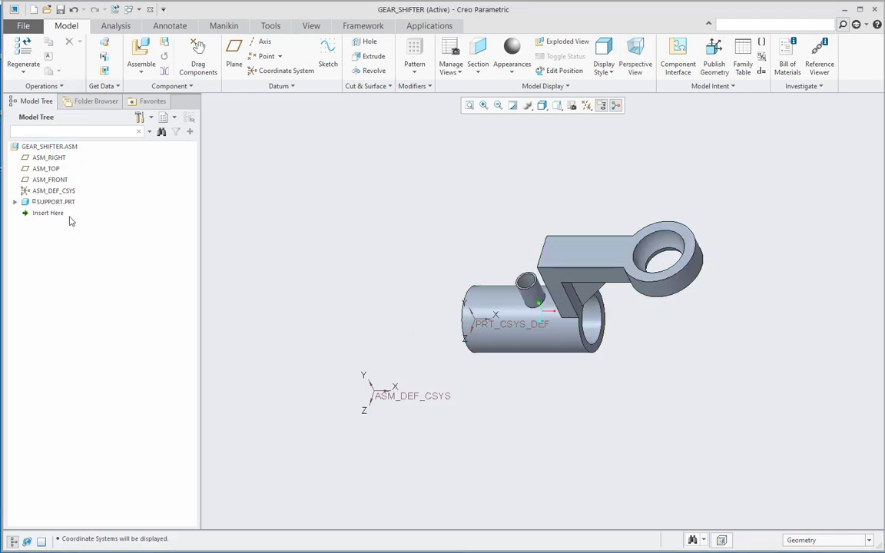
click(54, 202)
click(344, 210)
click(129, 9)
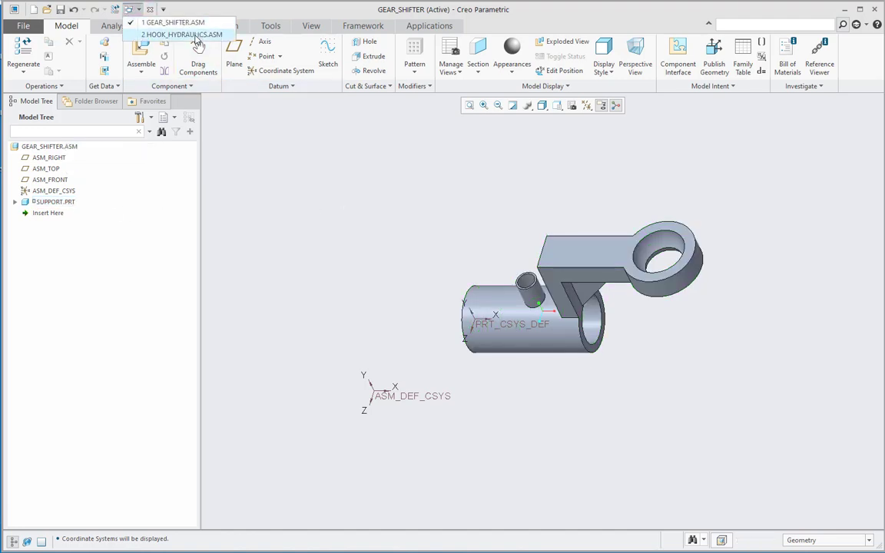
click(177, 33)
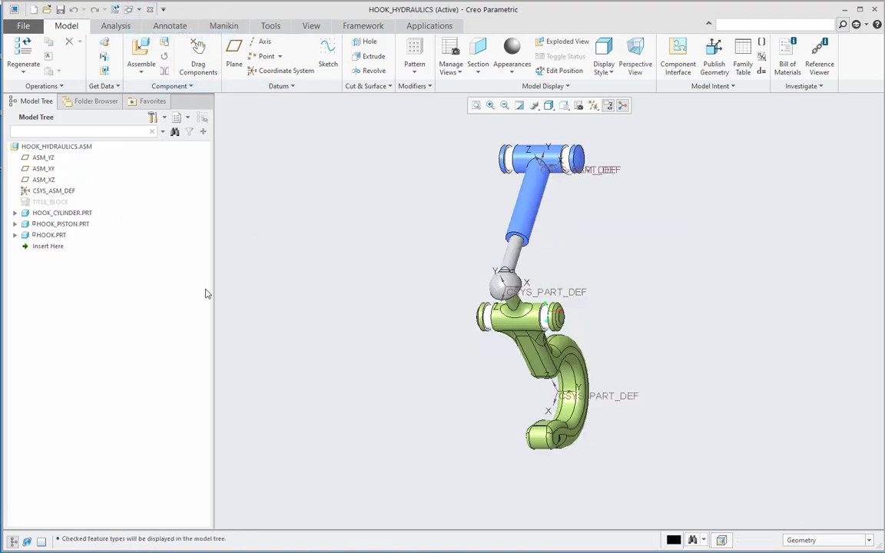
click(49, 234)
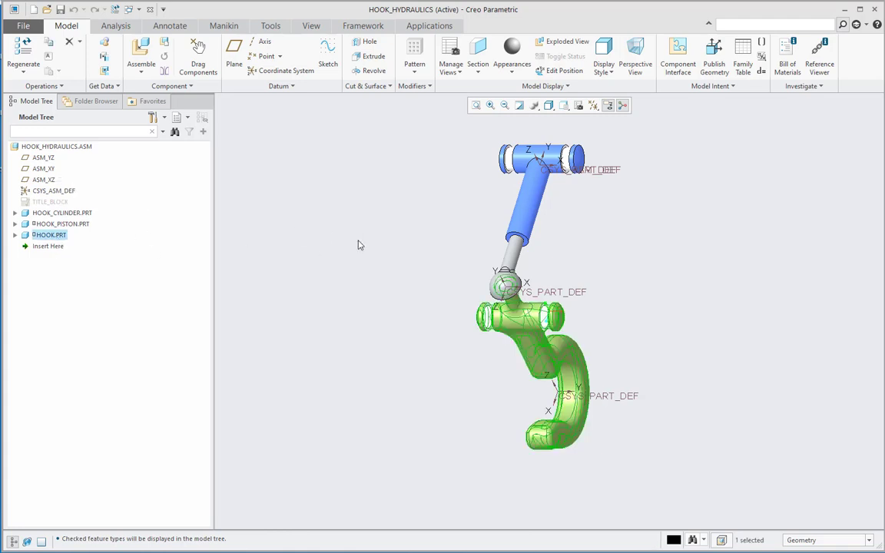
click(136, 11)
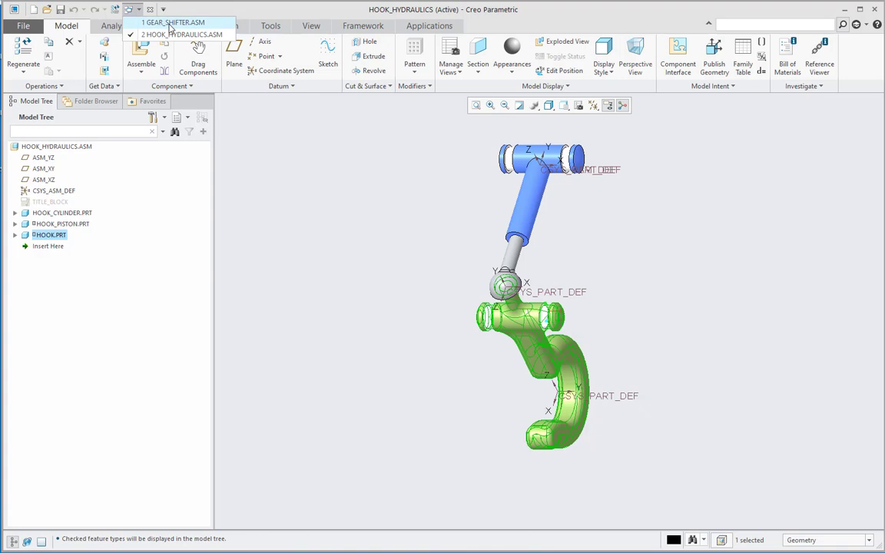
click(157, 18)
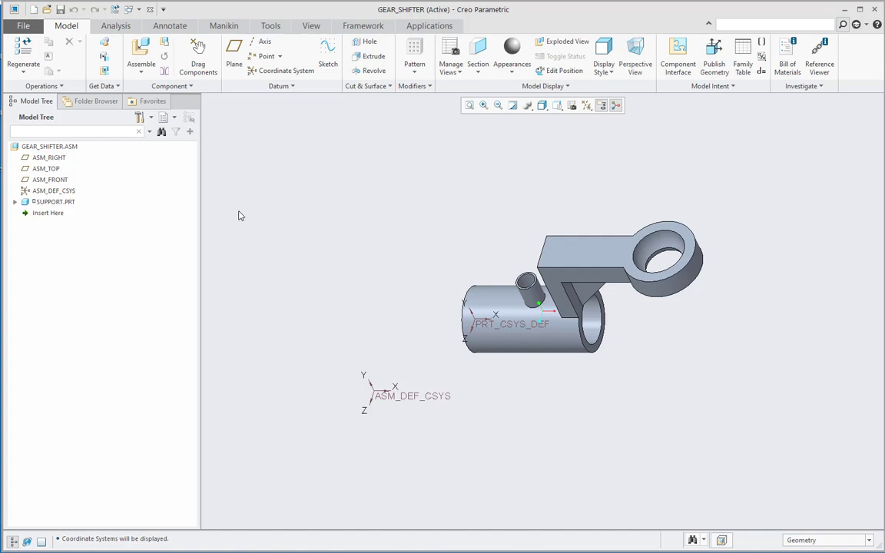
Redefine SUPPORT.PRT with the 3D dragger hidden, its features expanded and Placement constraints shown
click(49, 202)
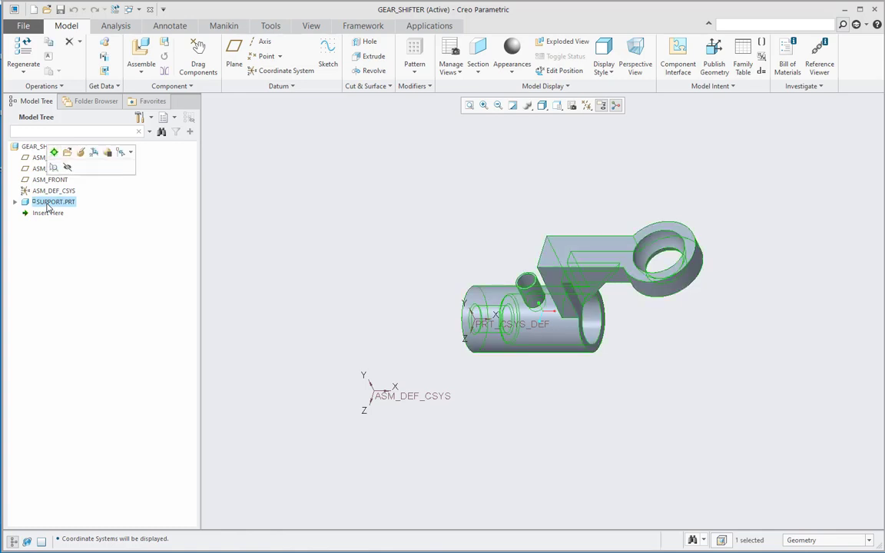
click(81, 153)
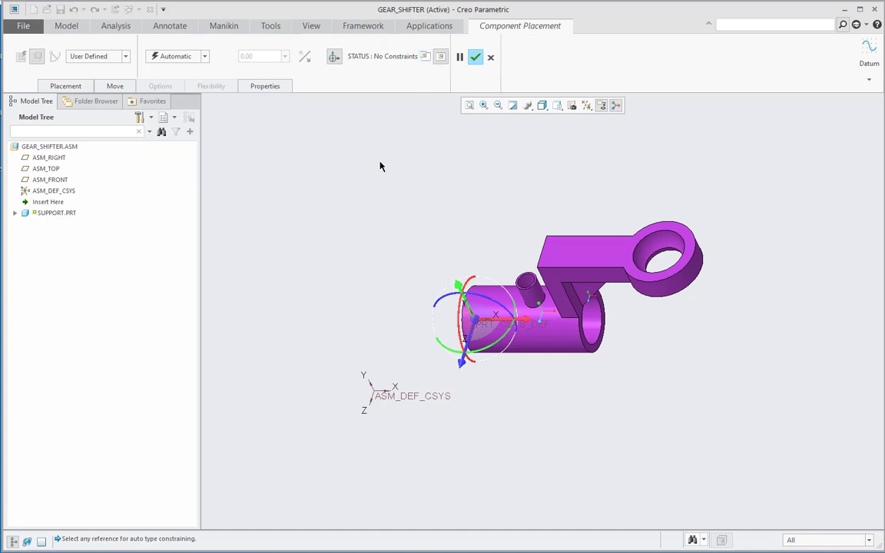
click(334, 57)
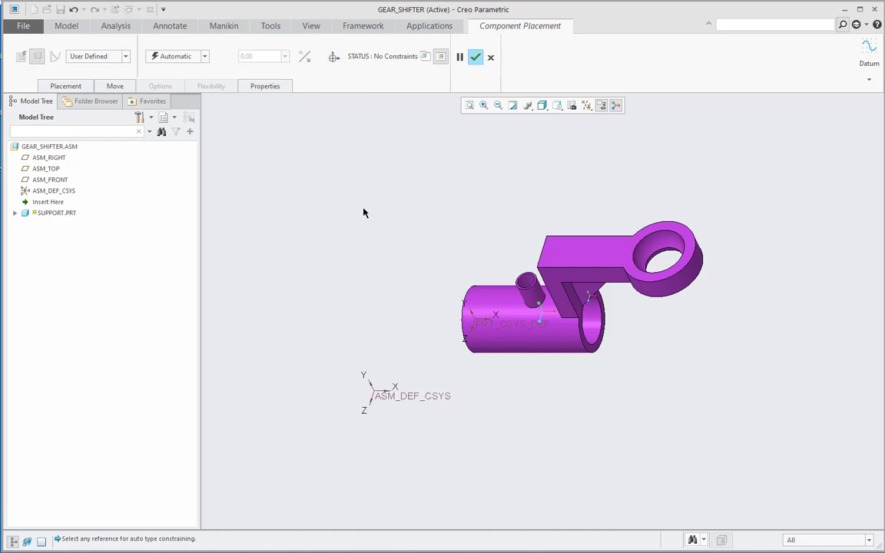
click(15, 214)
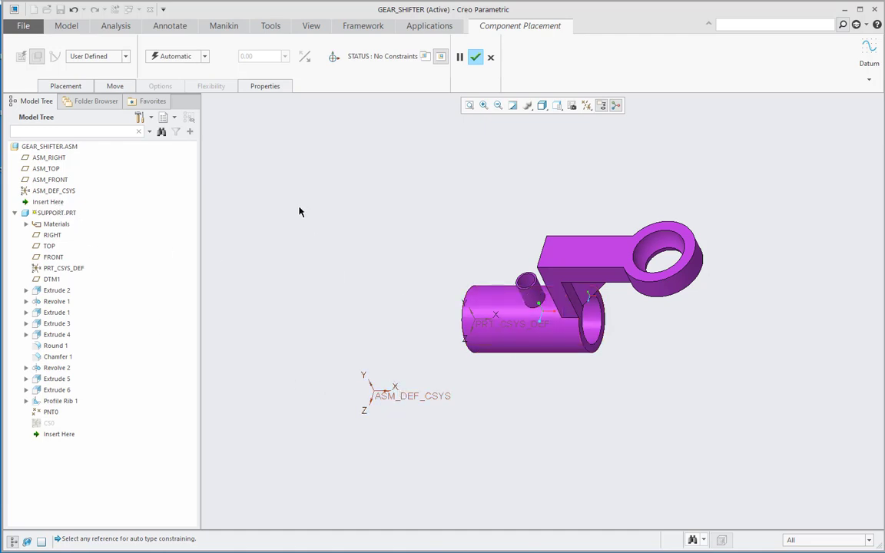
click(66, 86)
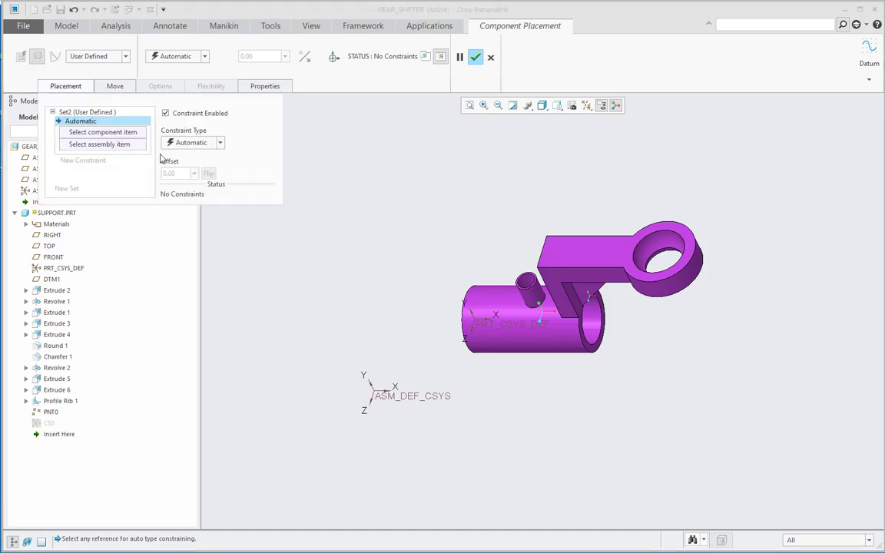
Choose Default as SUPPORT.PRT's constraint type, making it Fully Constrained, and confirm the redefinition
click(182, 60)
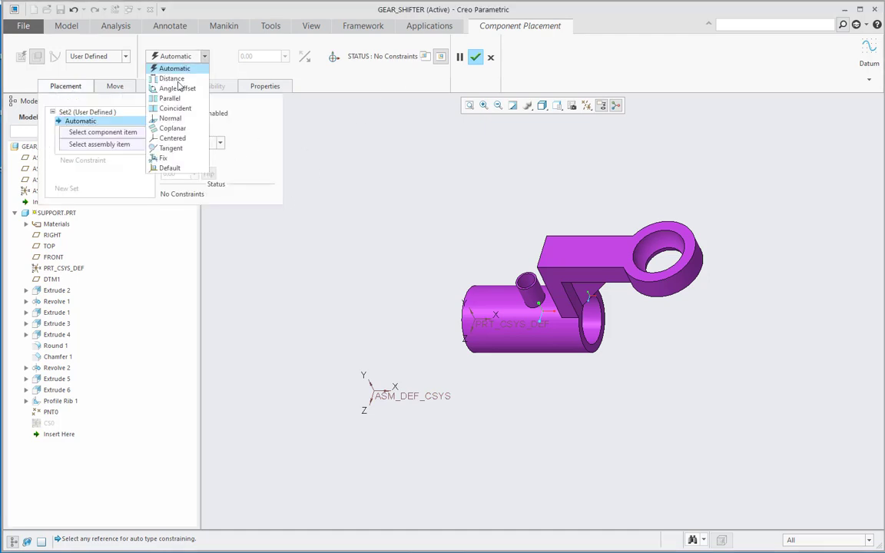
click(171, 168)
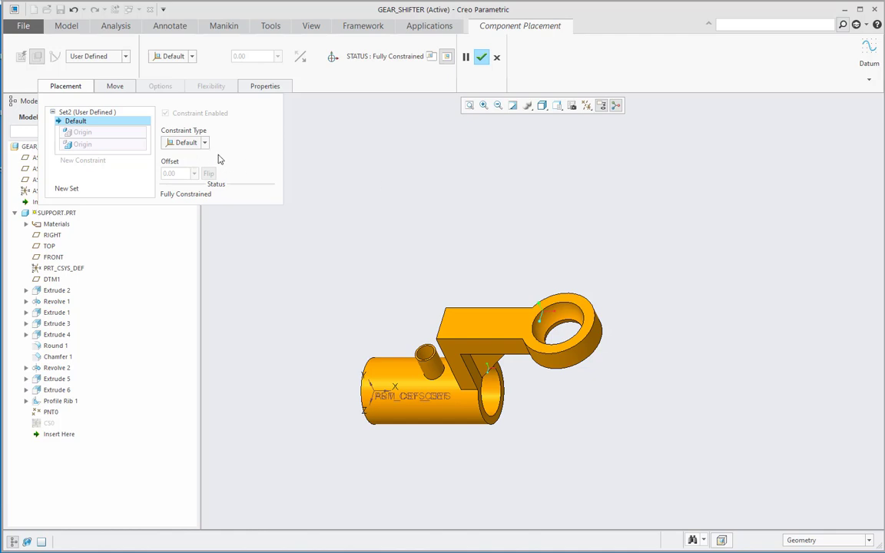
click(482, 63)
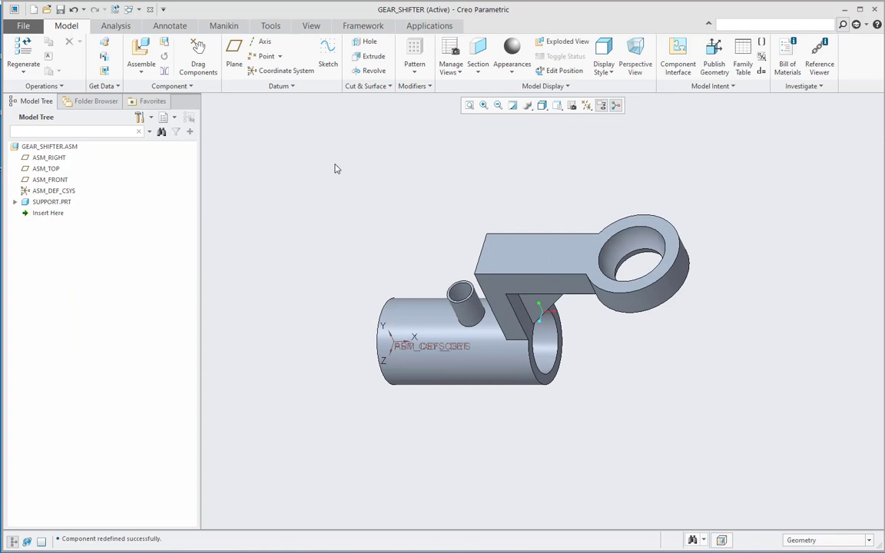
Switch to HOOK_HYDRAULICS, turn off Csys Display, and start redefining HOOK.PRT's placement
click(129, 9)
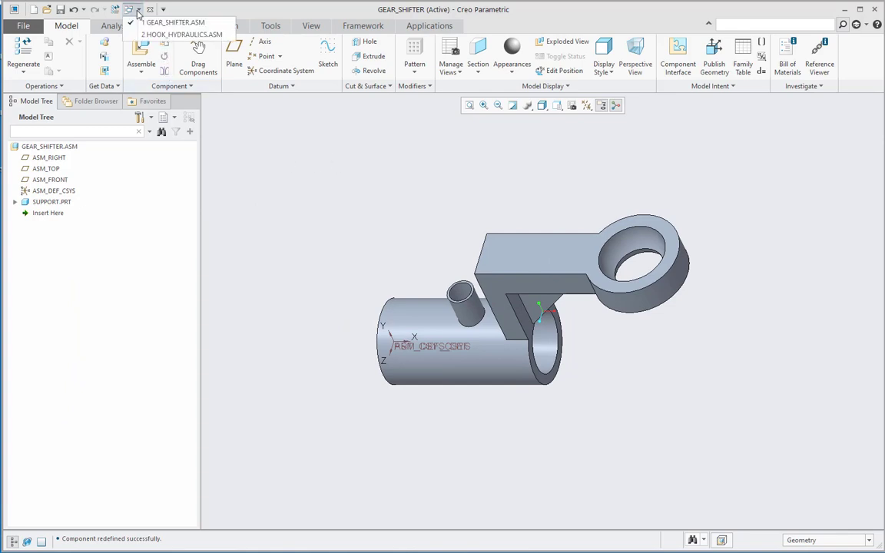
click(154, 34)
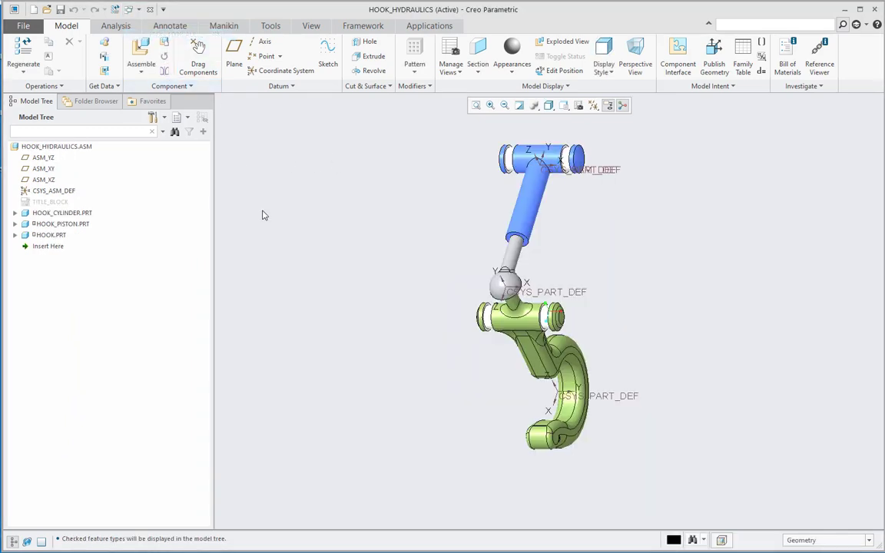
click(595, 107)
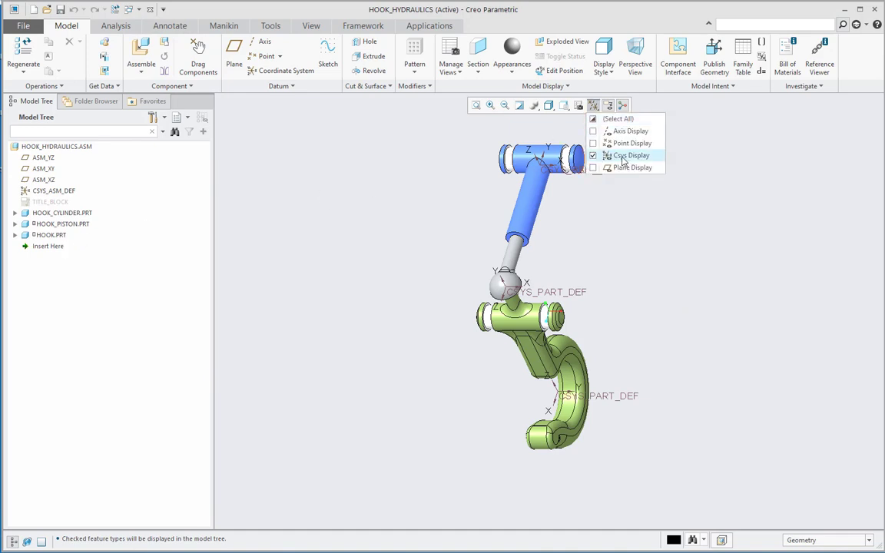
click(624, 156)
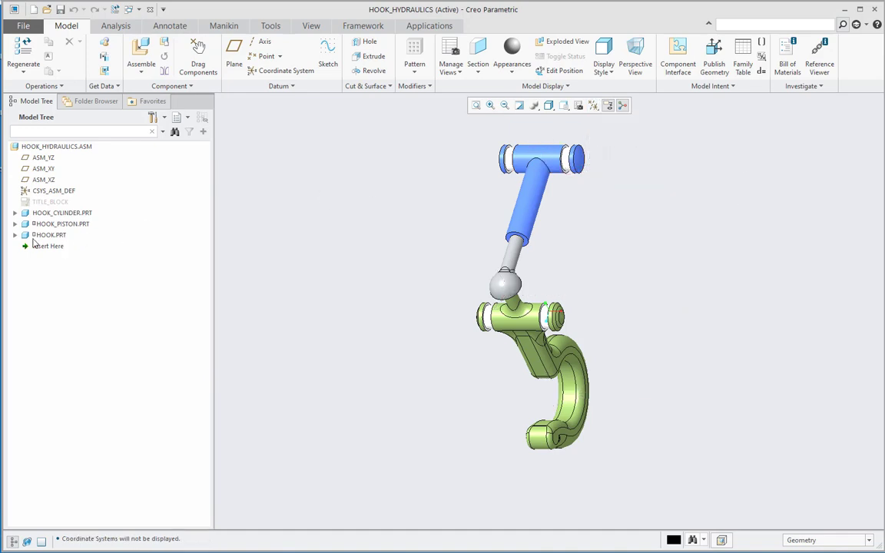
click(61, 239)
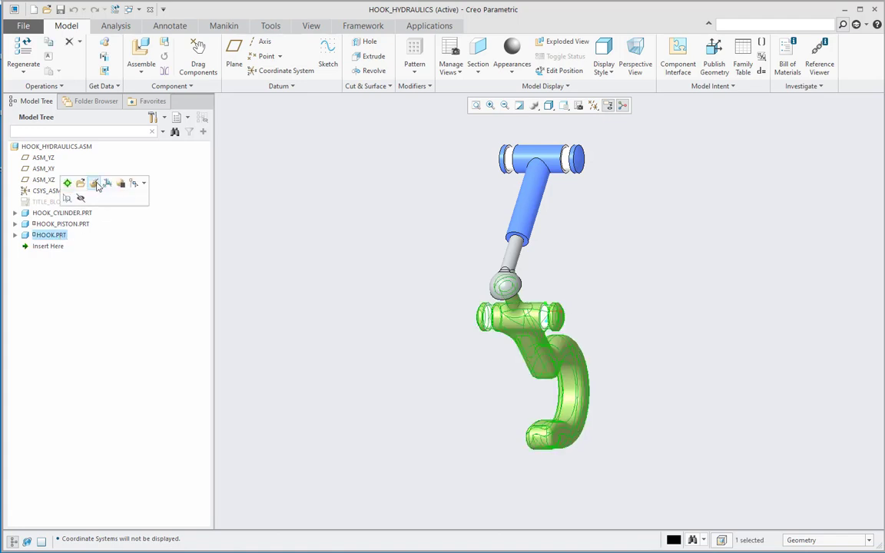
click(92, 180)
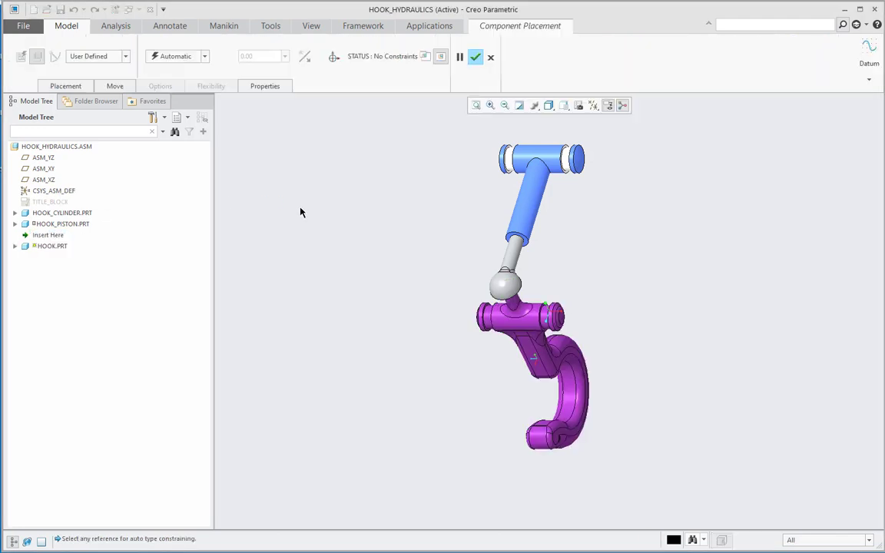
Show the 3D dragger and pull the hook down away from the piston ball
click(334, 57)
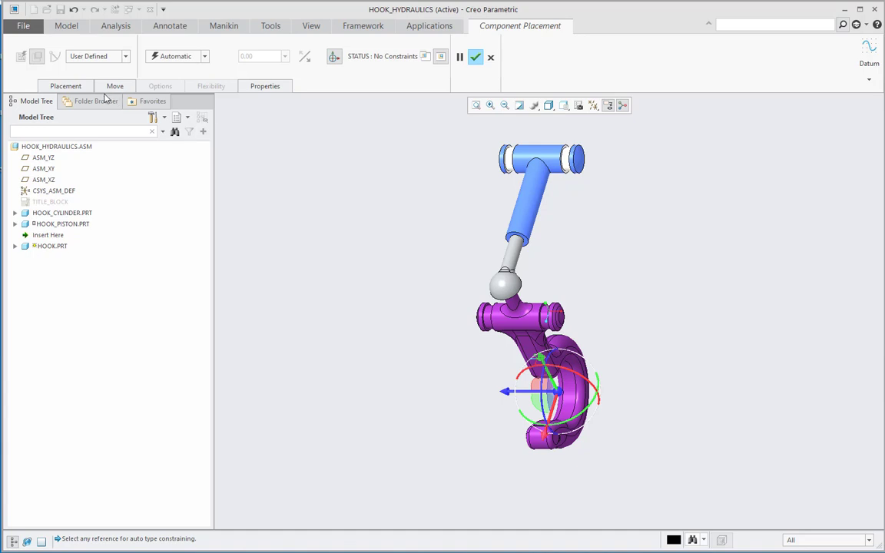
drag(553, 377, 578, 427)
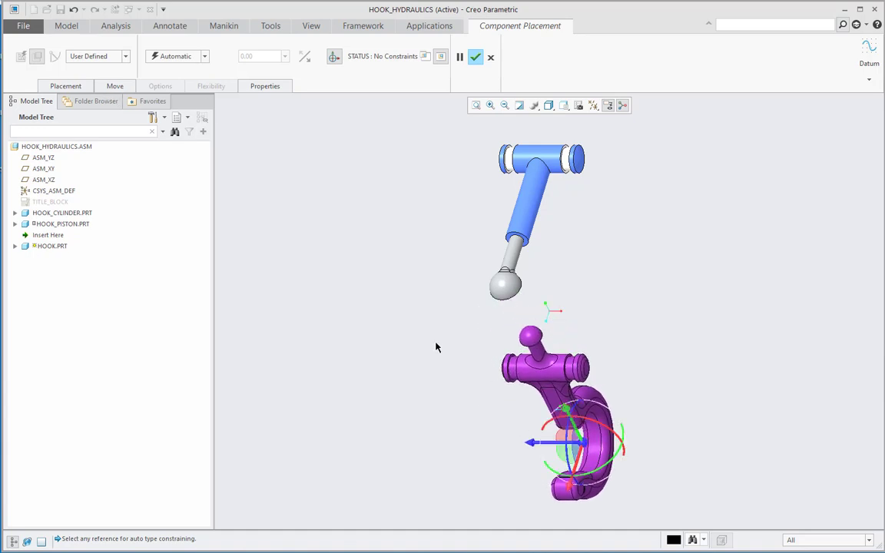
click(66, 85)
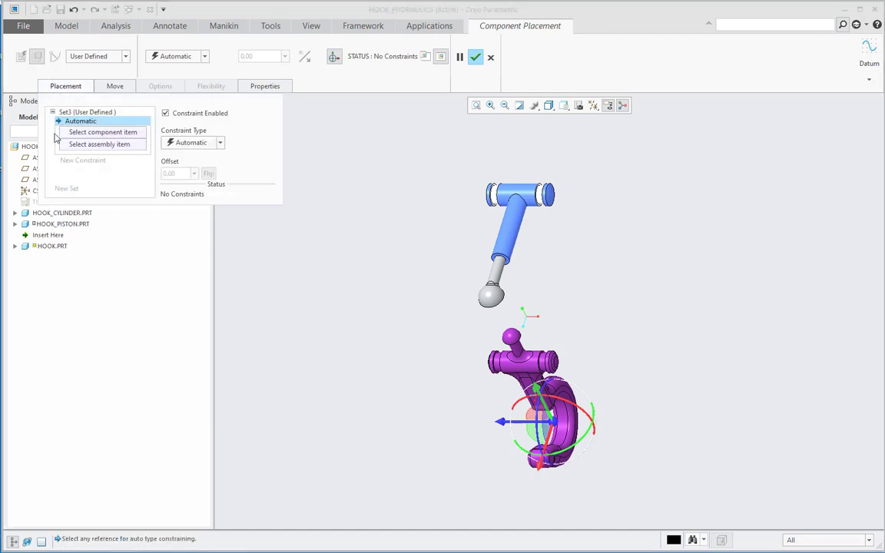
click(98, 132)
Add a Centered constraint between the hook's ball surface and the piston ball
click(182, 143)
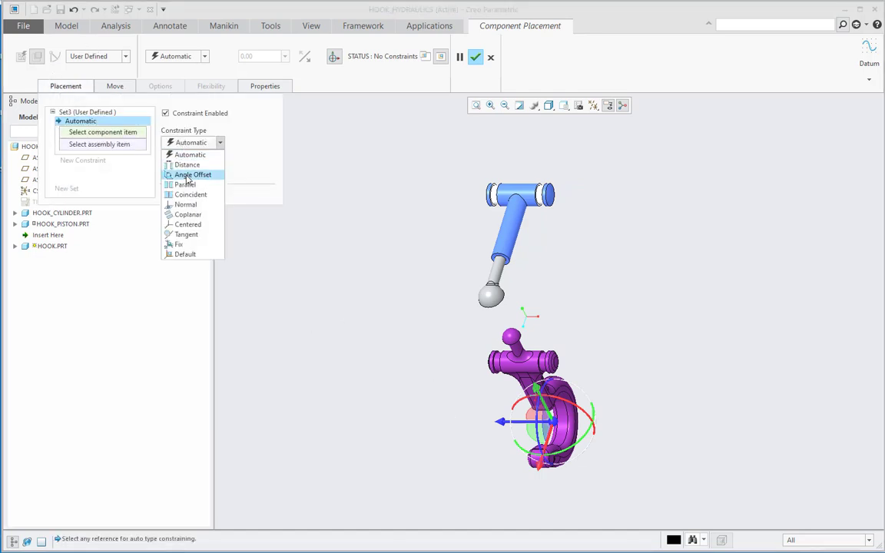
click(189, 225)
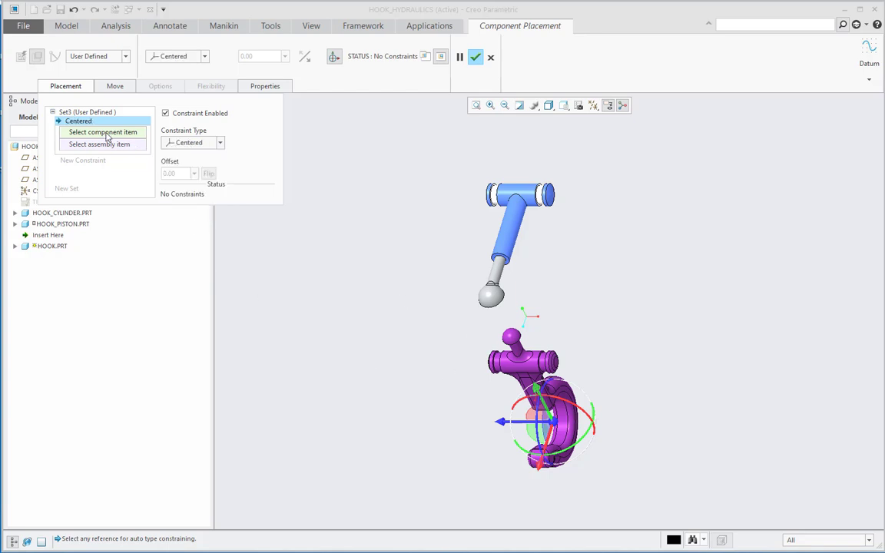
scroll(514, 344, up, 3)
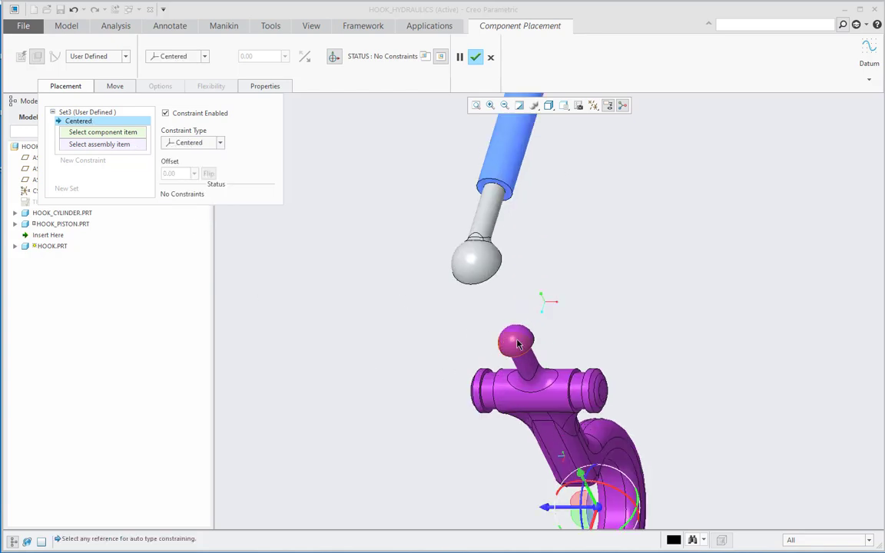
click(517, 344)
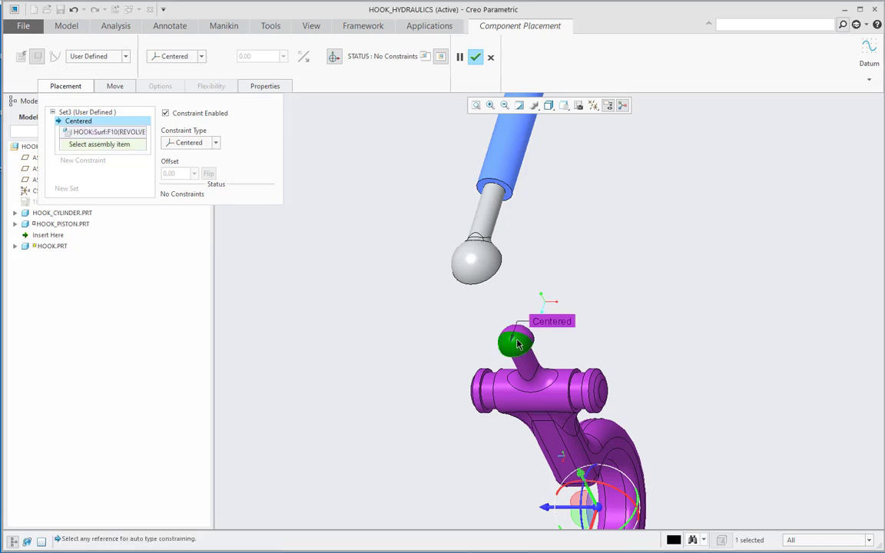
click(484, 269)
scroll(530, 277, down, 3)
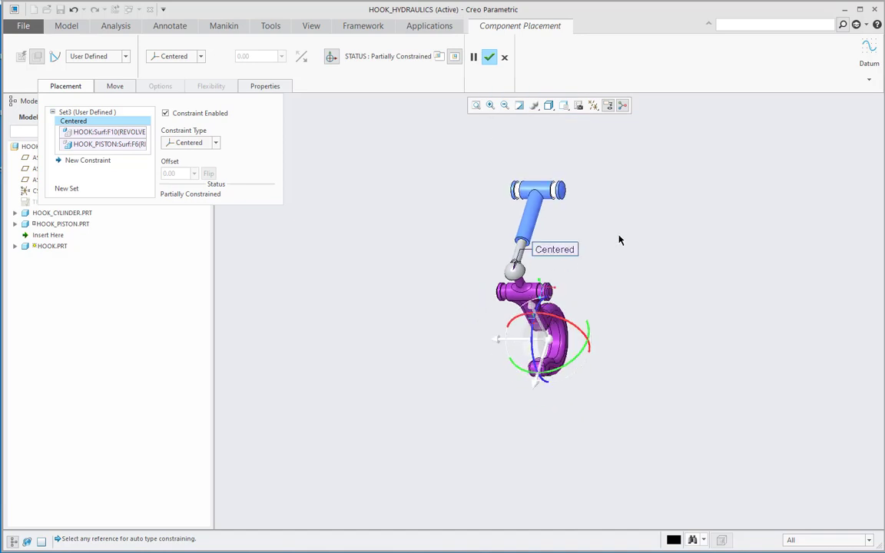
middle_drag(572, 307, 452, 252)
scroll(452, 252, up, 3)
mouse_move(499, 279)
middle_down()
mouse_move(534, 271)
mouse_move(523, 272)
middle_up()
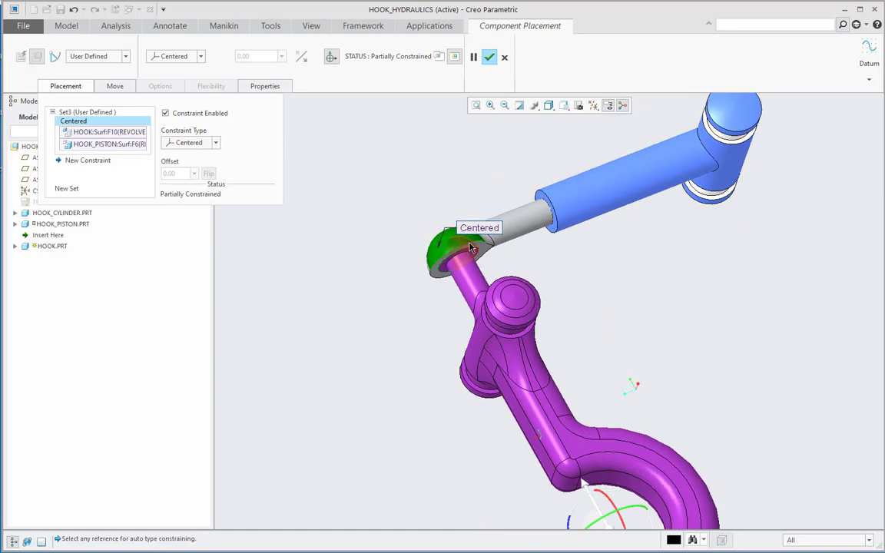
click(564, 105)
Return to Standard Orientation and spin the hook about the ball joint with the dragger rings
click(602, 119)
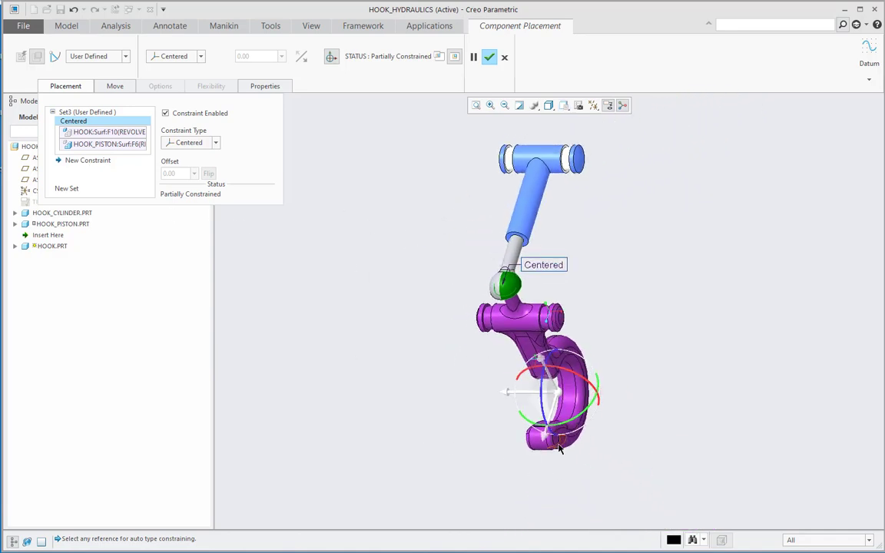
drag(548, 419, 468, 356)
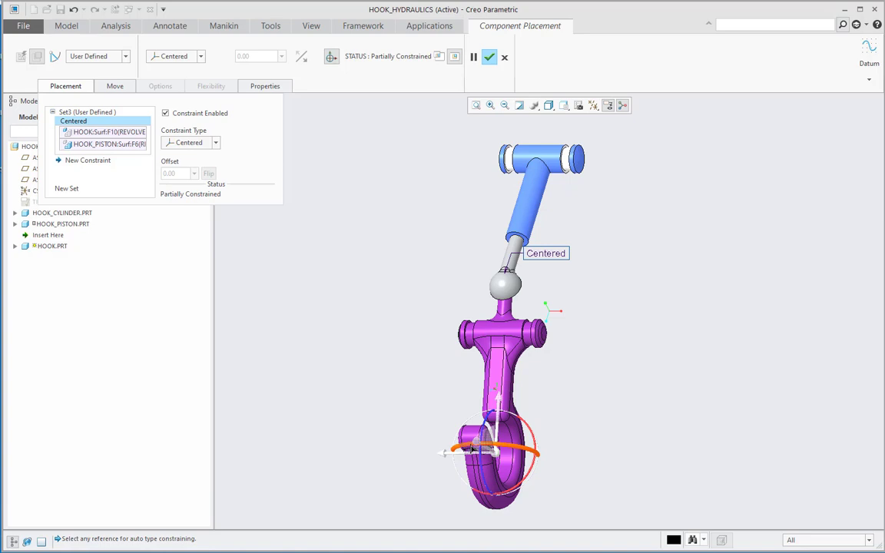
drag(477, 446, 431, 360)
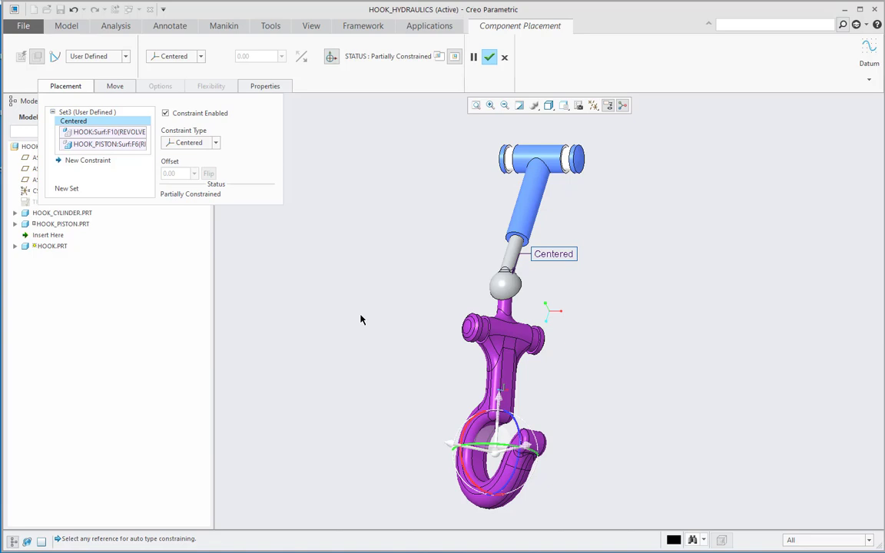
middle_drag(583, 385, 494, 381)
drag(339, 311, 415, 433)
middle_drag(415, 433, 456, 432)
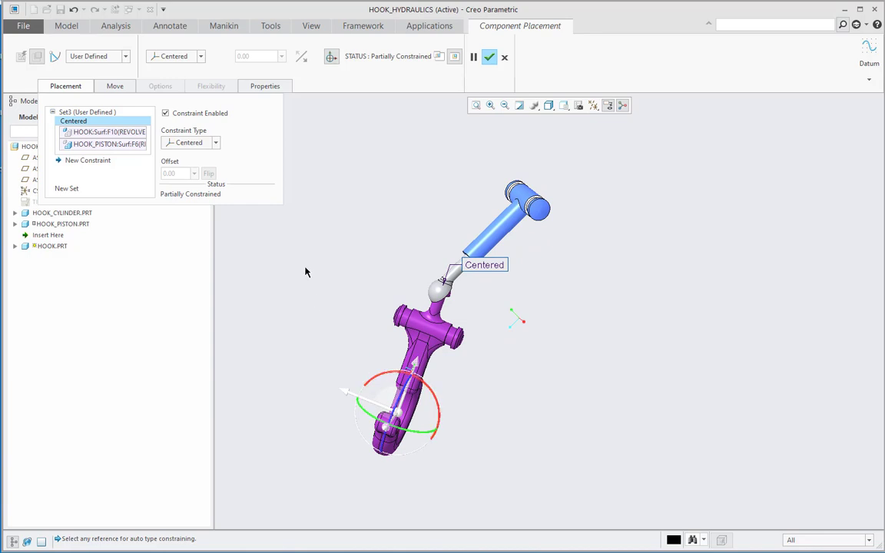
Add a Fix constraint to fully constrain HOOK.PRT and apply its placement
click(88, 161)
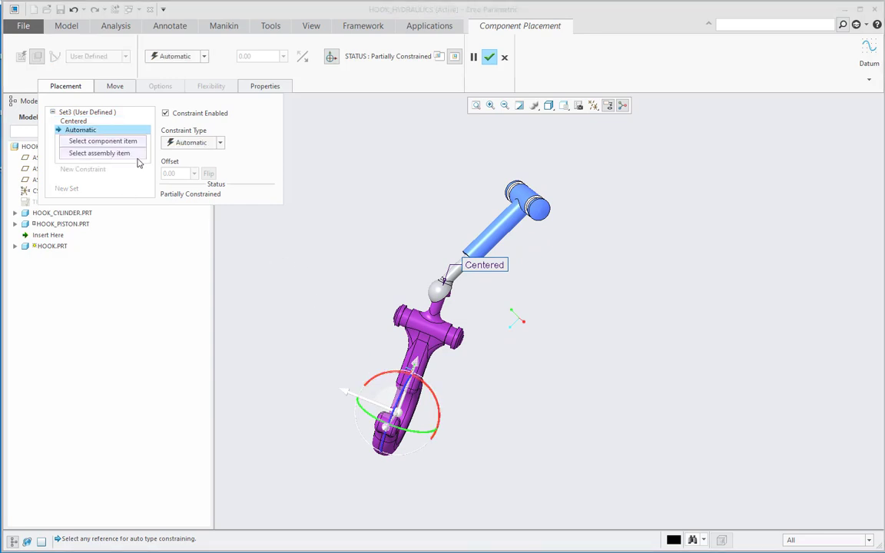
click(196, 144)
click(184, 244)
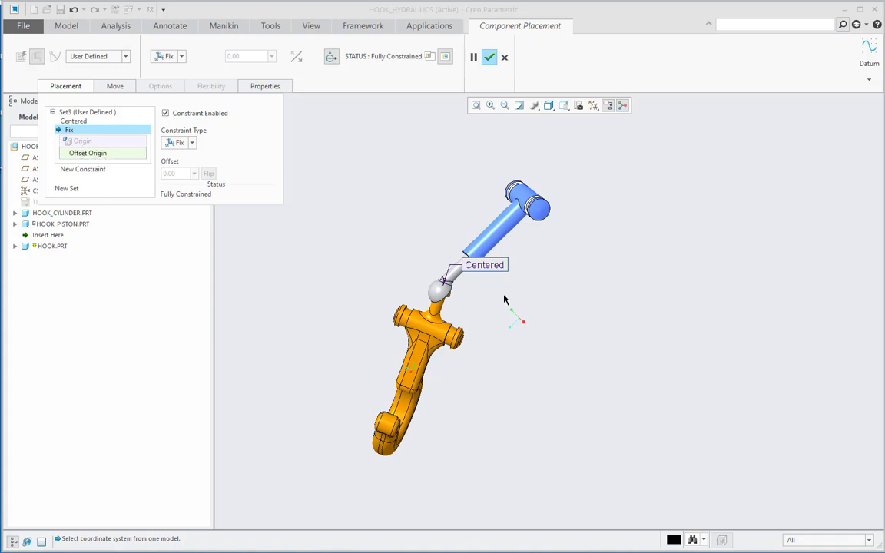
middle_drag(525, 301, 506, 300)
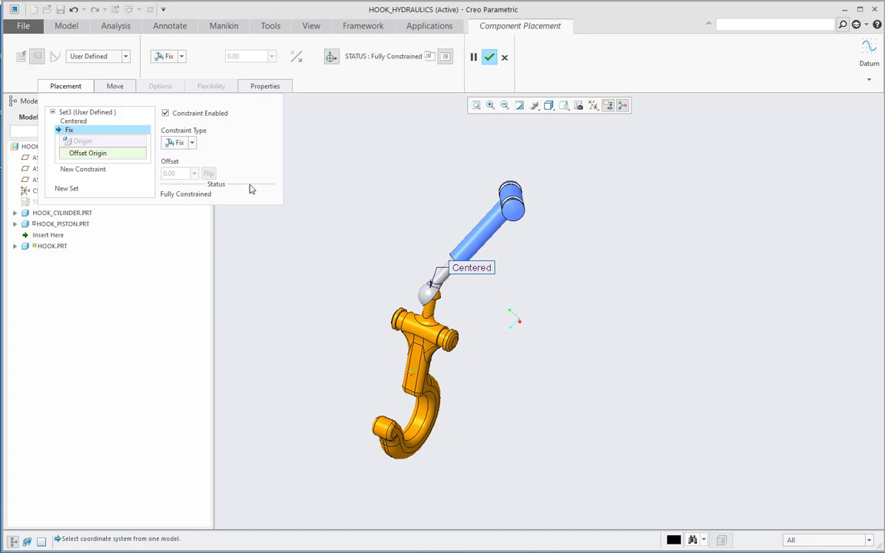
click(490, 59)
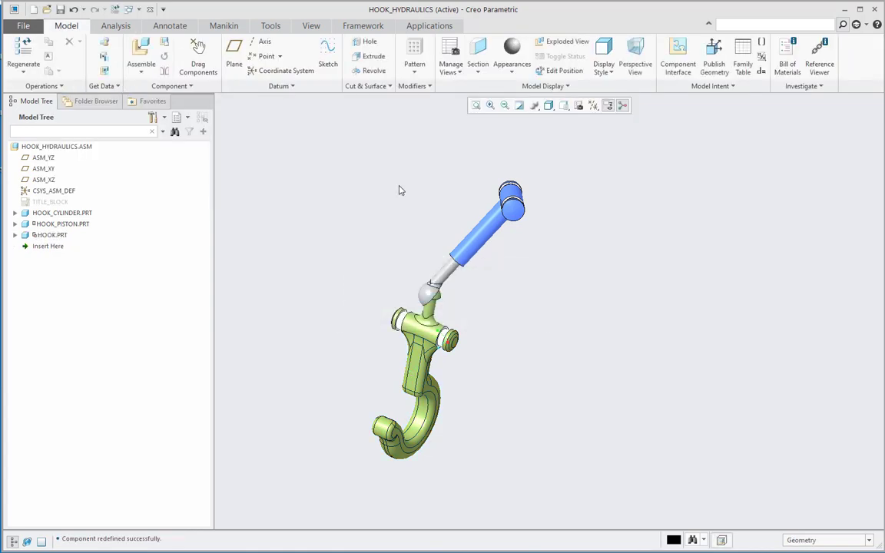
Switch to the GEAR_SHIFTER assembly and turn Csys Display back on
click(563, 105)
click(582, 124)
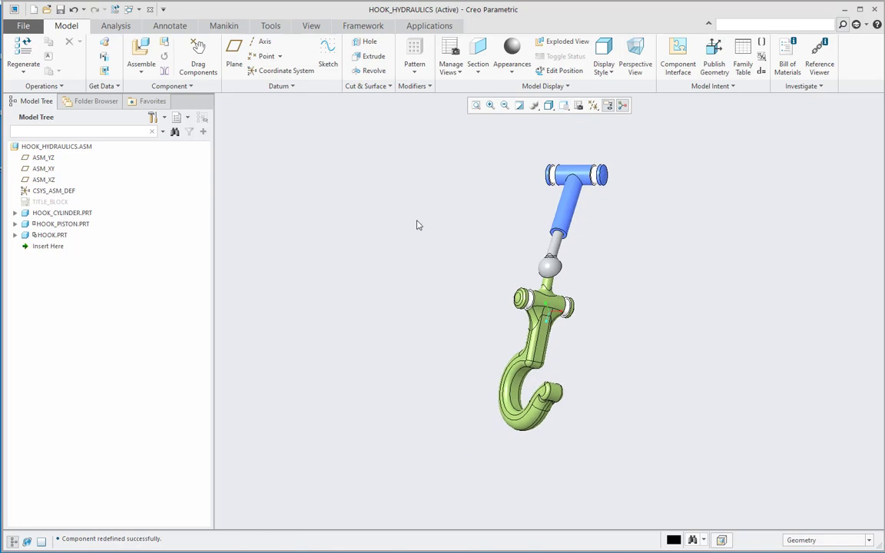
click(128, 9)
click(201, 24)
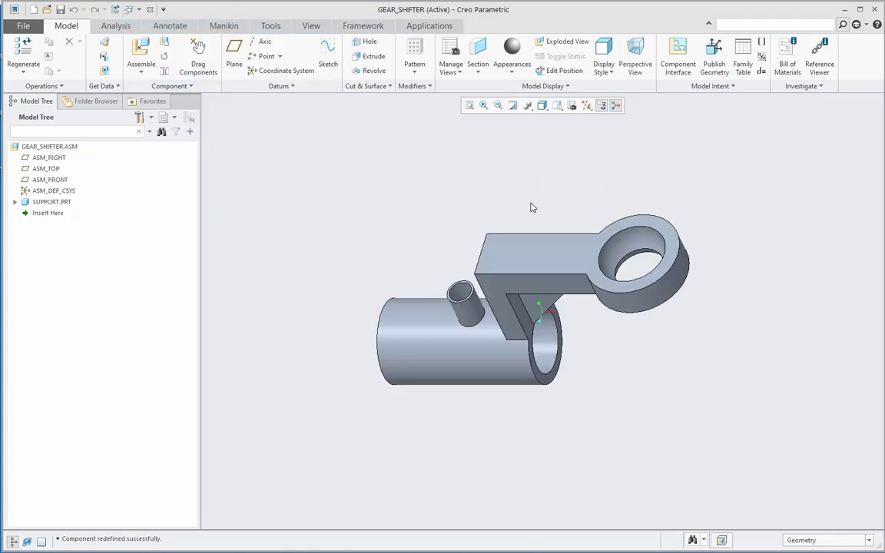
click(588, 106)
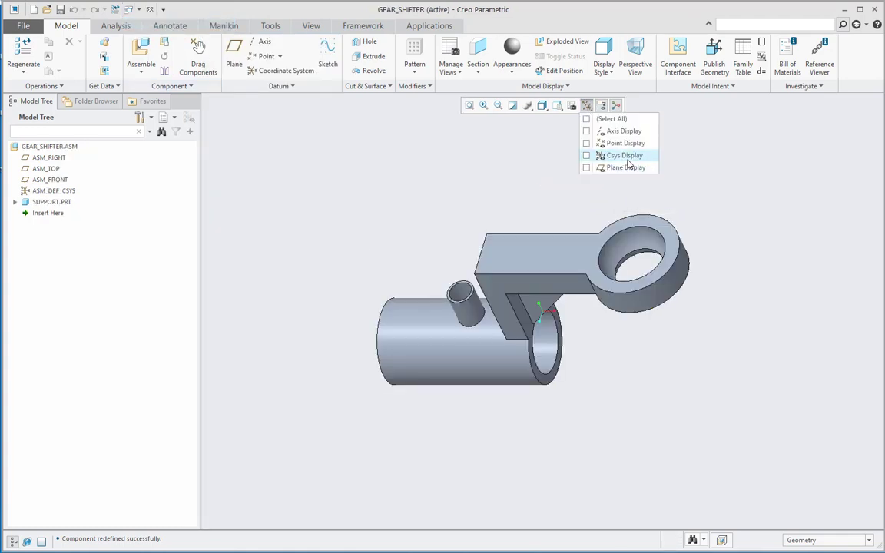
click(607, 155)
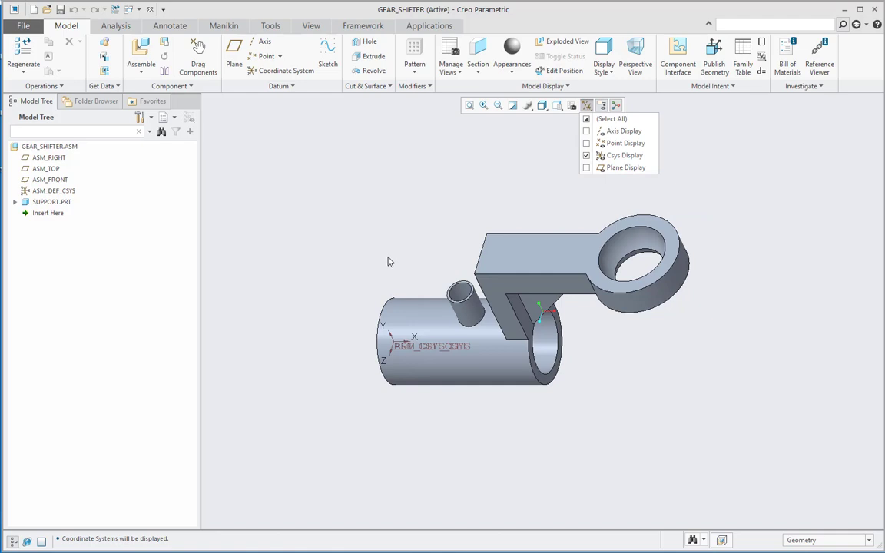
click(382, 231)
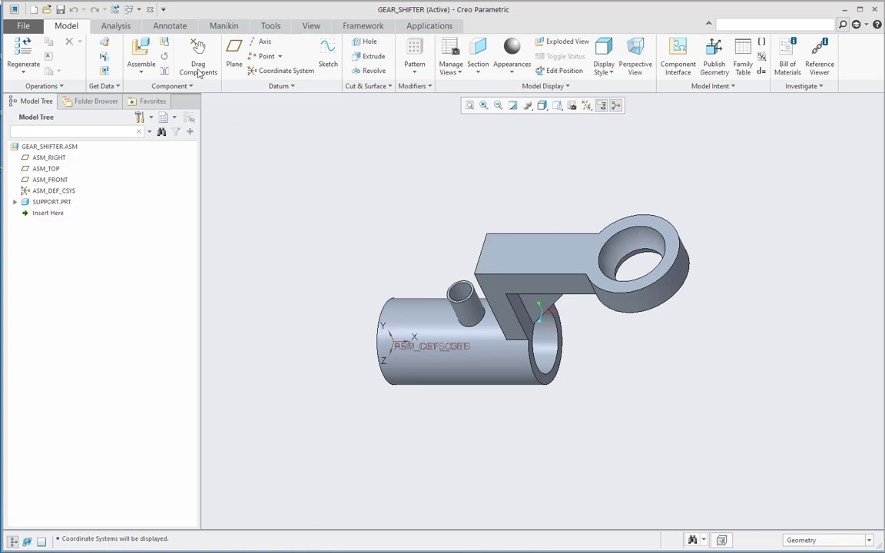
Return to HOOK_HYDRAULICS and reset it to the Default Orientation
click(131, 9)
click(192, 35)
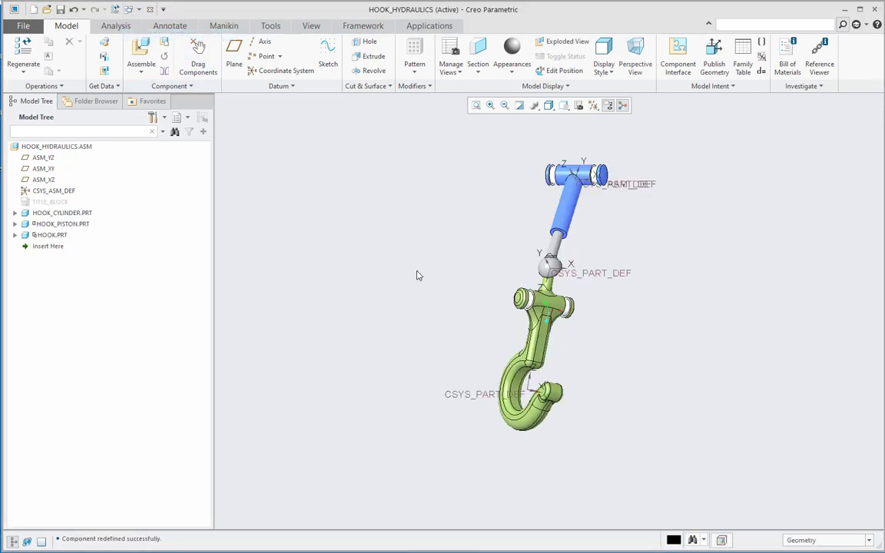
middle_drag(396, 285, 391, 298)
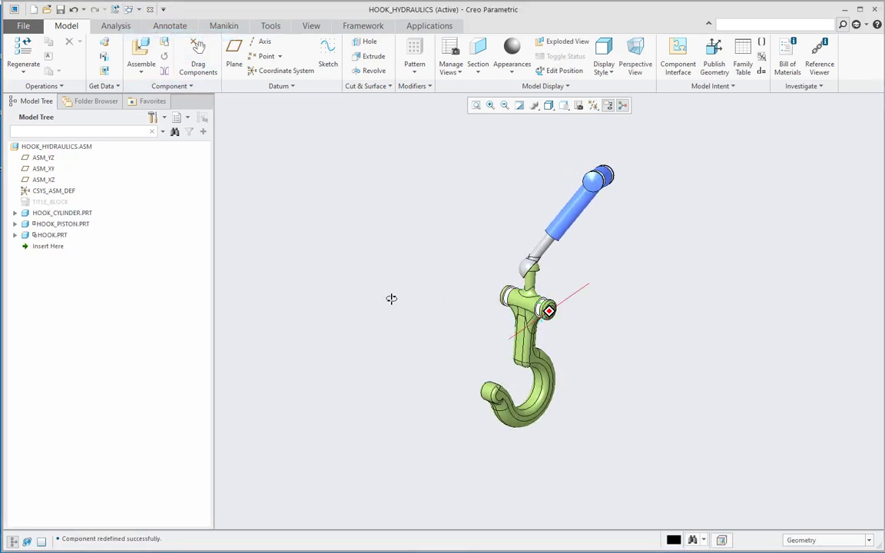
scroll(623, 330, down, 3)
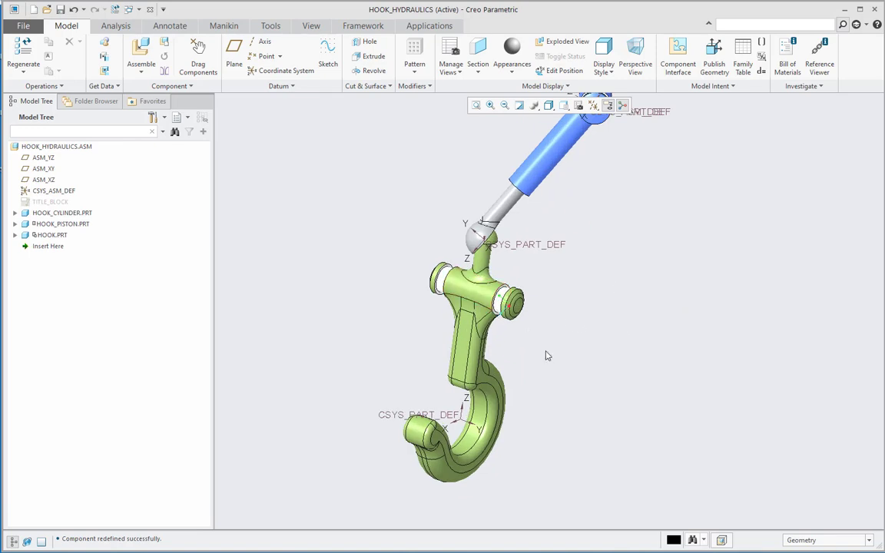
scroll(547, 356, up, 2)
middle_drag(578, 368, 577, 338)
click(564, 110)
click(595, 117)
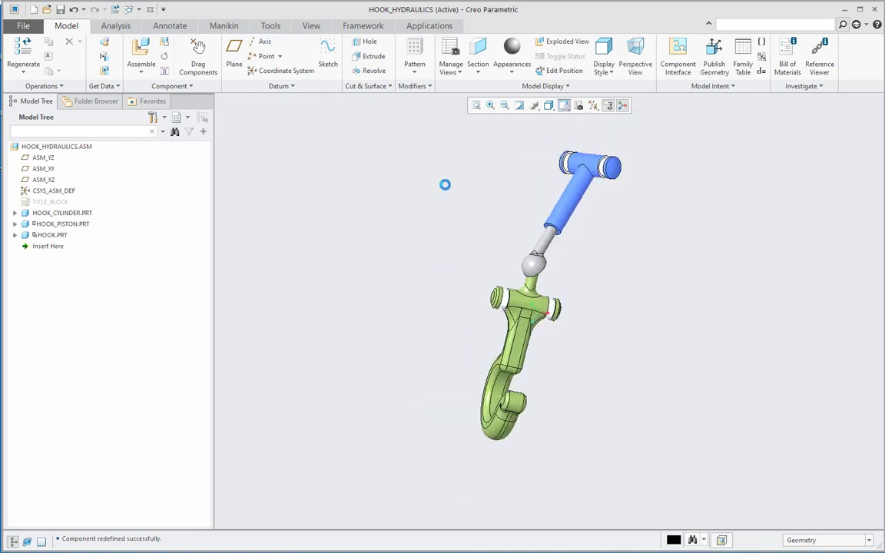